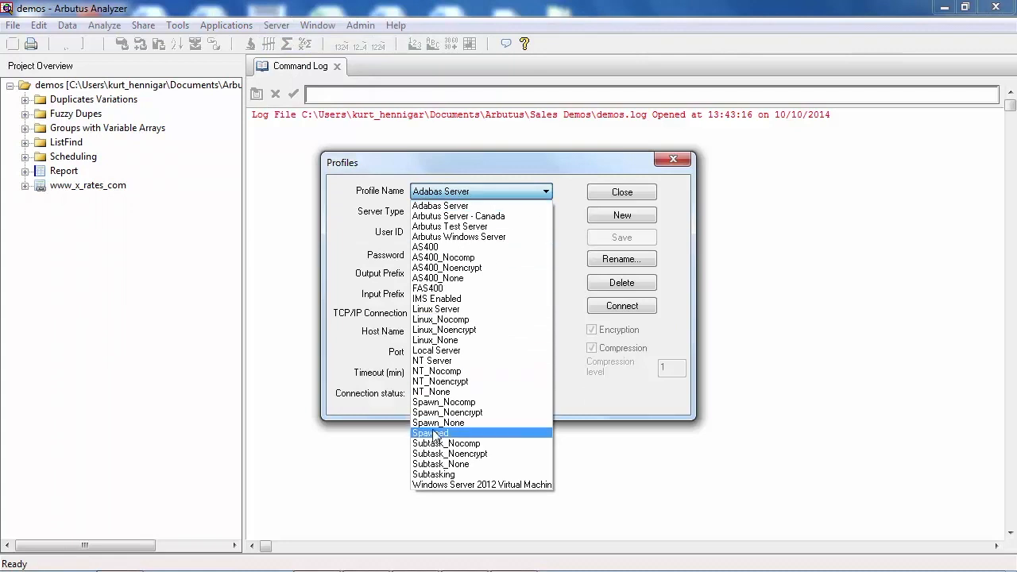
Connect to the server using the Spawned profile and close the server profiles
{"action": "left_click", "coordinate": [508, 433]}
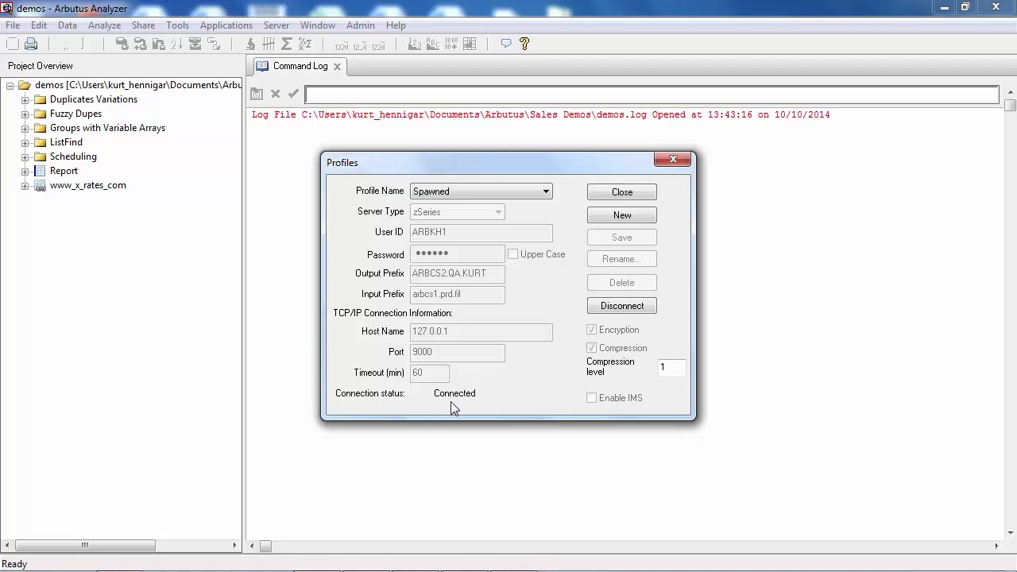
{"action": "left_click", "coordinate": [622, 192]}
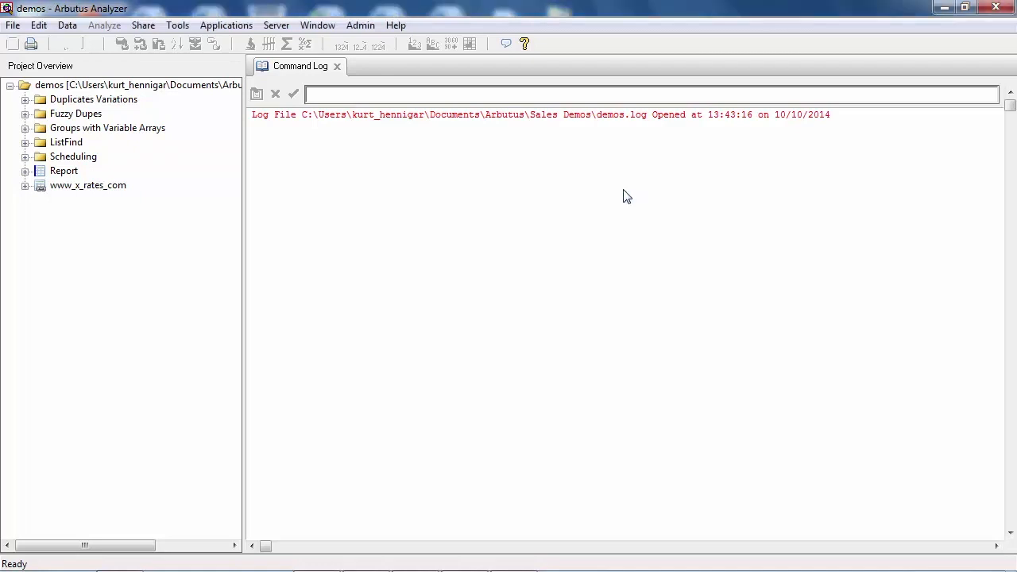
Start defining a new table in the demos project with the Spawned server as the data source platform
{"action": "right_click", "coordinate": [138, 84]}
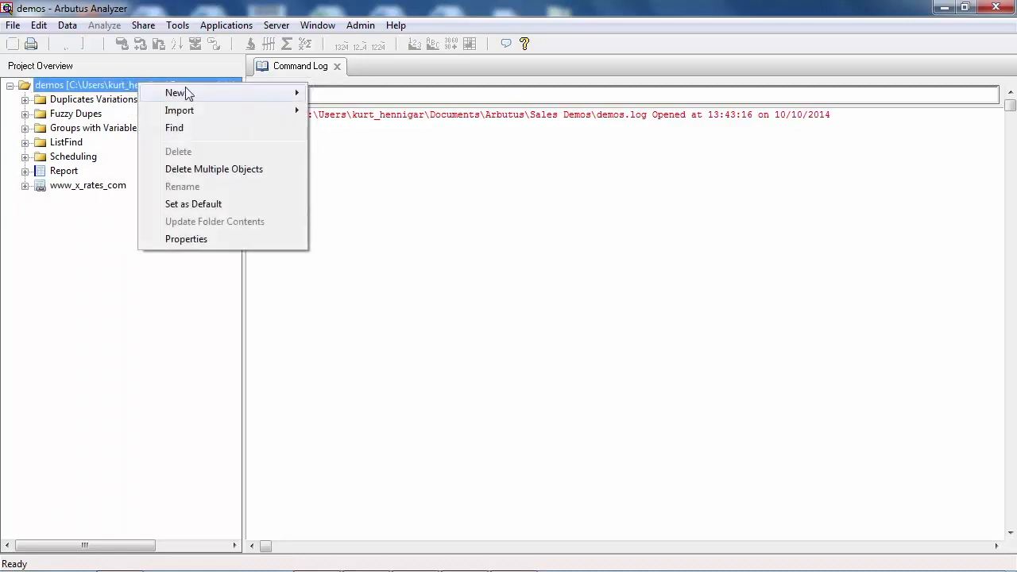
{"action": "mouse_move", "coordinate": [259, 93]}
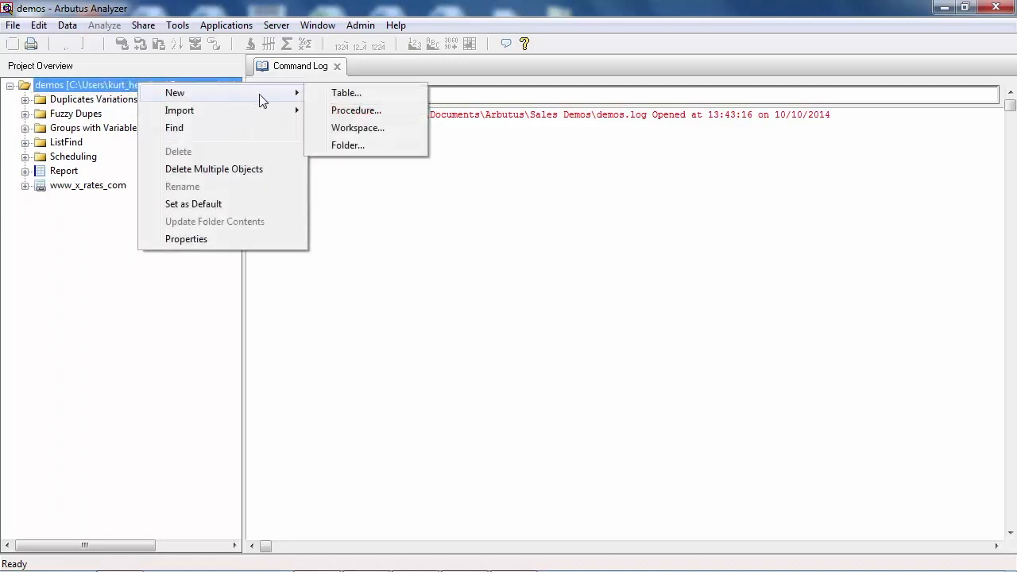
{"action": "left_click", "coordinate": [345, 94]}
{"action": "left_click", "coordinate": [332, 154]}
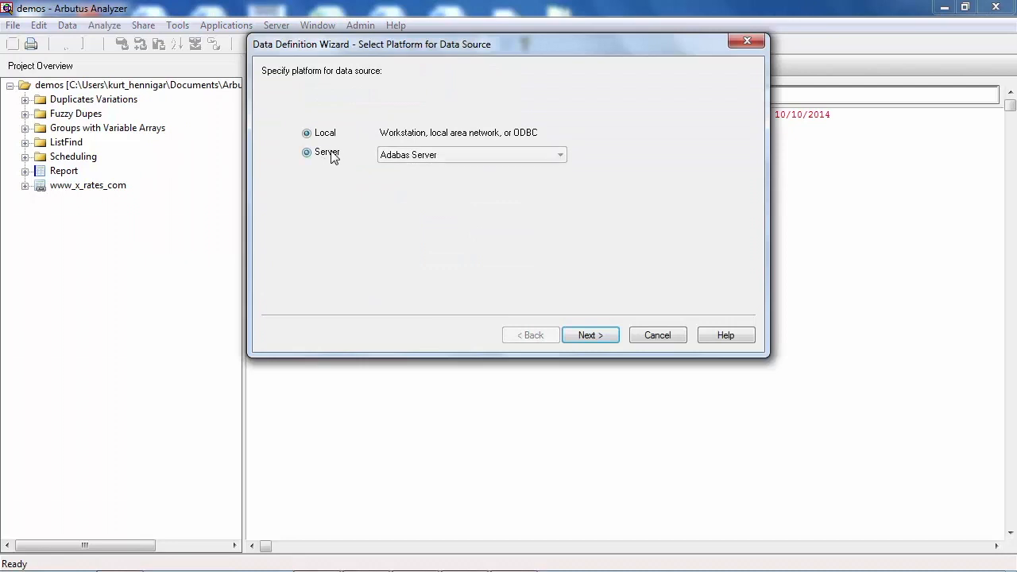
{"action": "left_click", "coordinate": [405, 159]}
{"action": "left_click", "coordinate": [415, 400]}
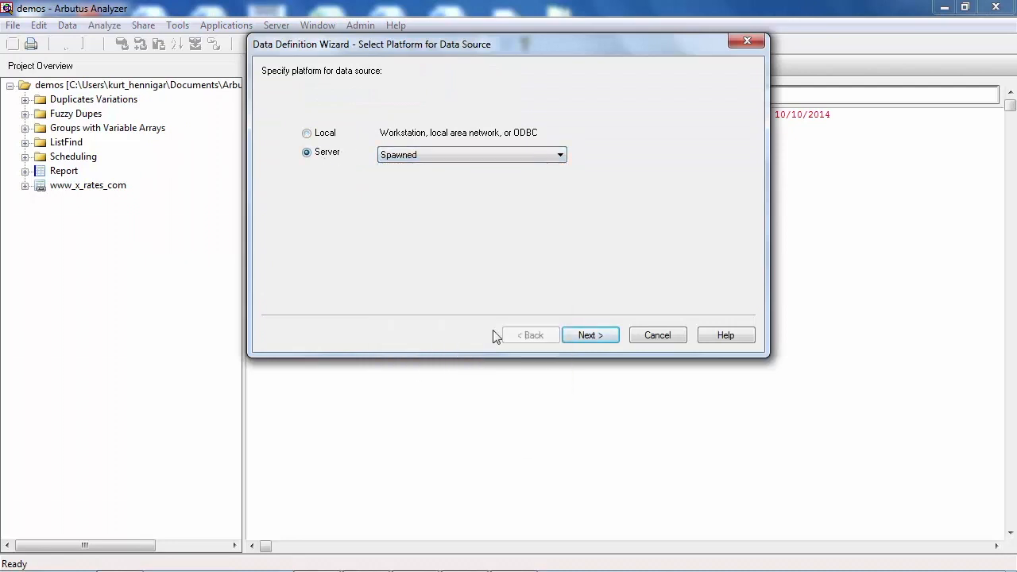
{"action": "left_click", "coordinate": [592, 335]}
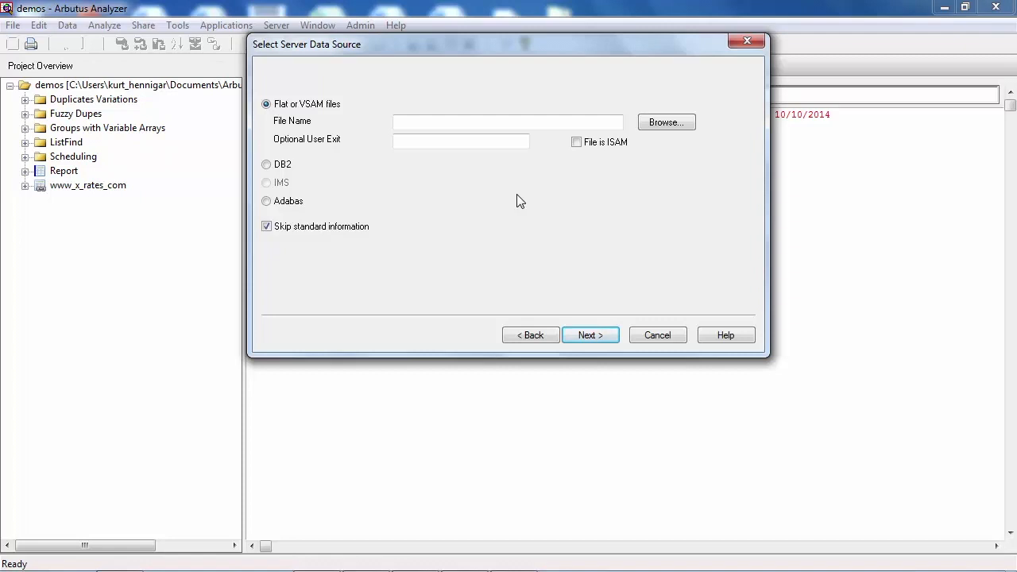
Choose the VSAM file KSDSDEMO from arbcs1.prd.fil as the table's server data source
{"action": "left_click", "coordinate": [666, 123]}
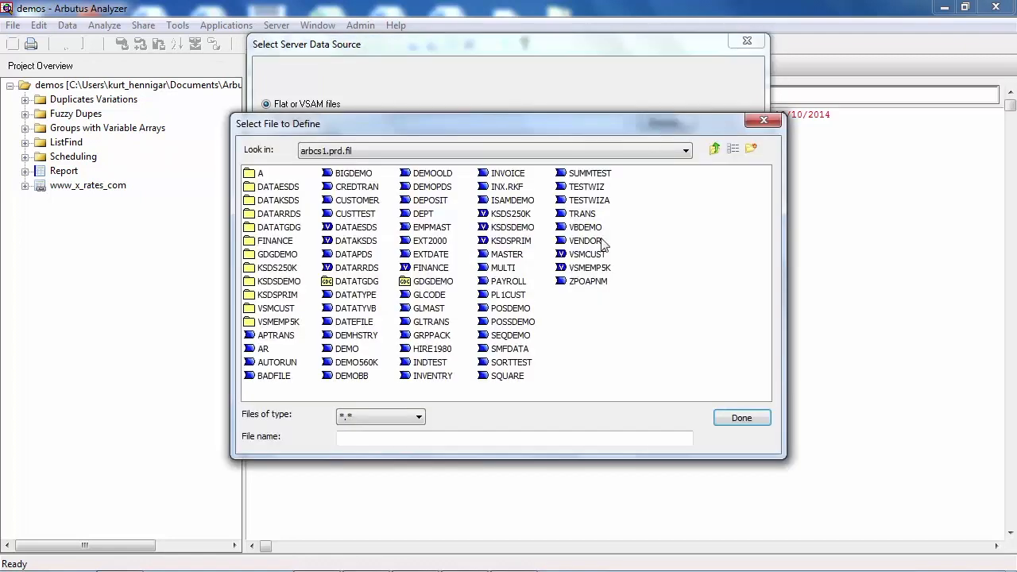
{"action": "left_click", "coordinate": [347, 282]}
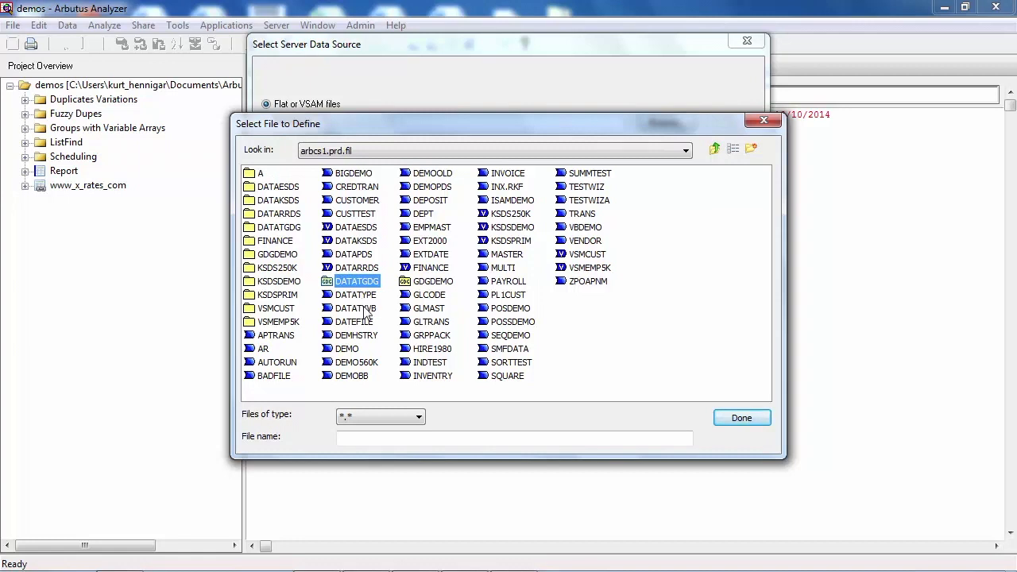
{"action": "left_click", "coordinate": [420, 285]}
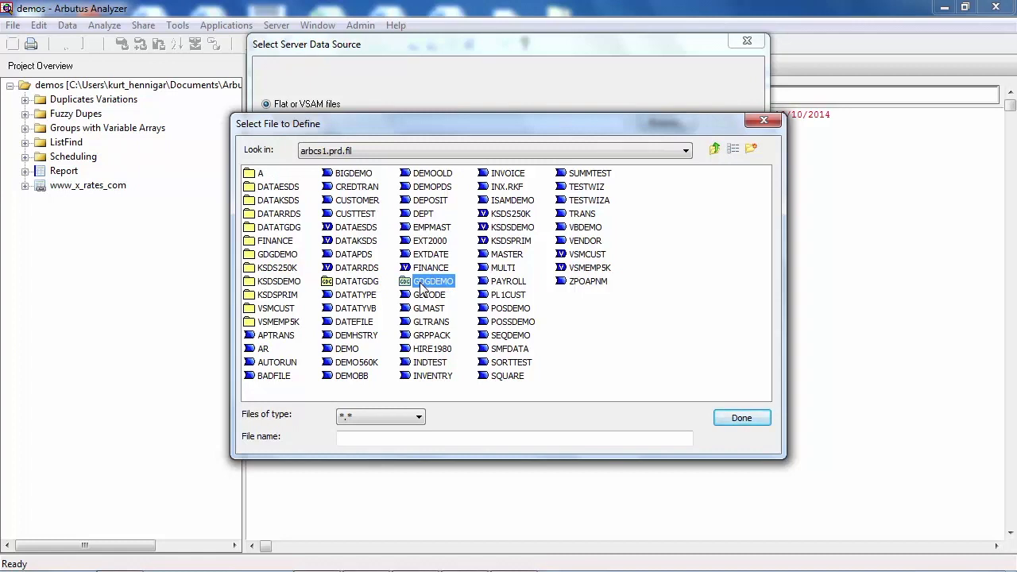
{"action": "left_click", "coordinate": [420, 272]}
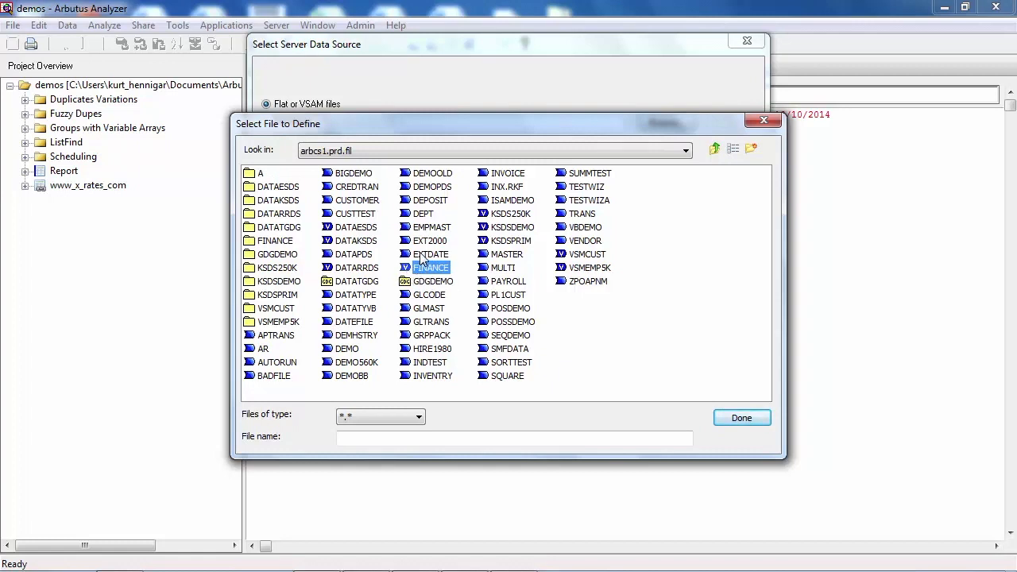
{"action": "left_click", "coordinate": [434, 255]}
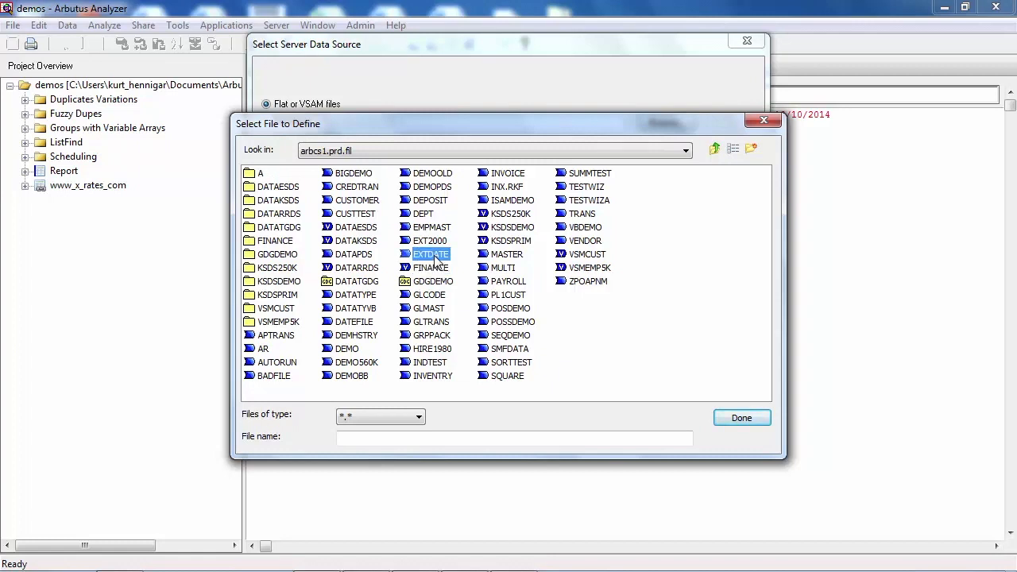
{"action": "left_click", "coordinate": [506, 229]}
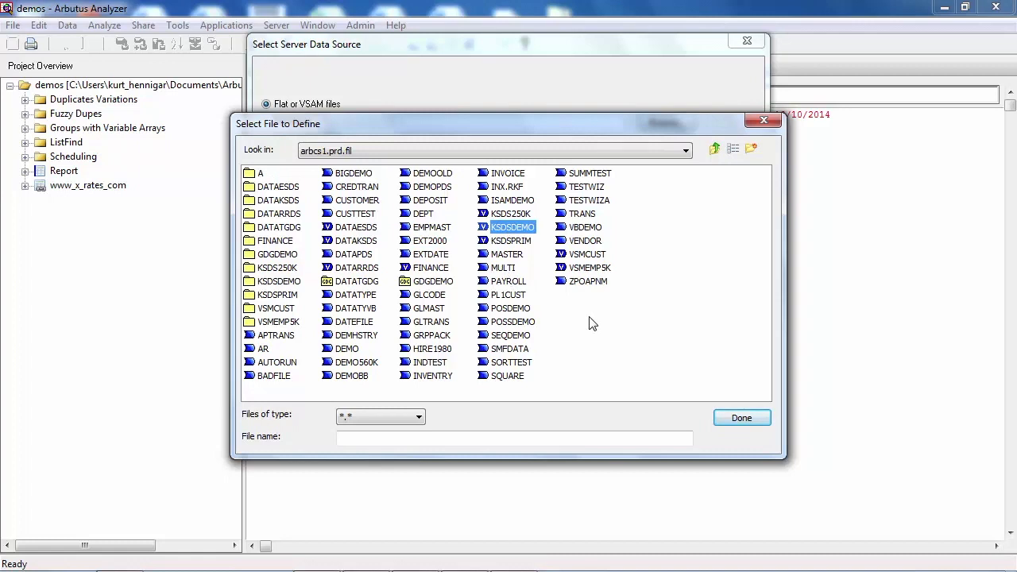
{"action": "left_click", "coordinate": [741, 418]}
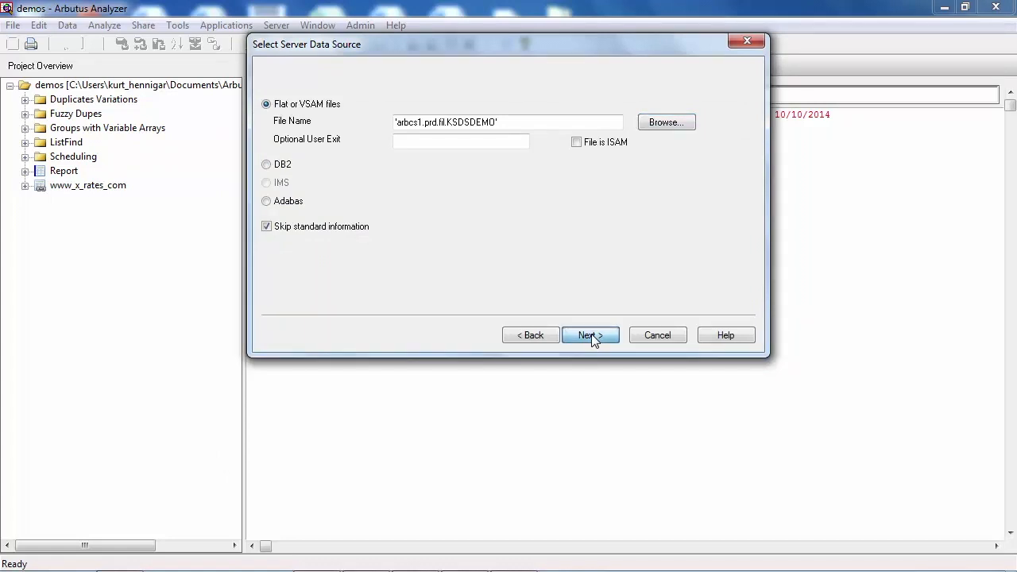
{"action": "left_click", "coordinate": [591, 335]}
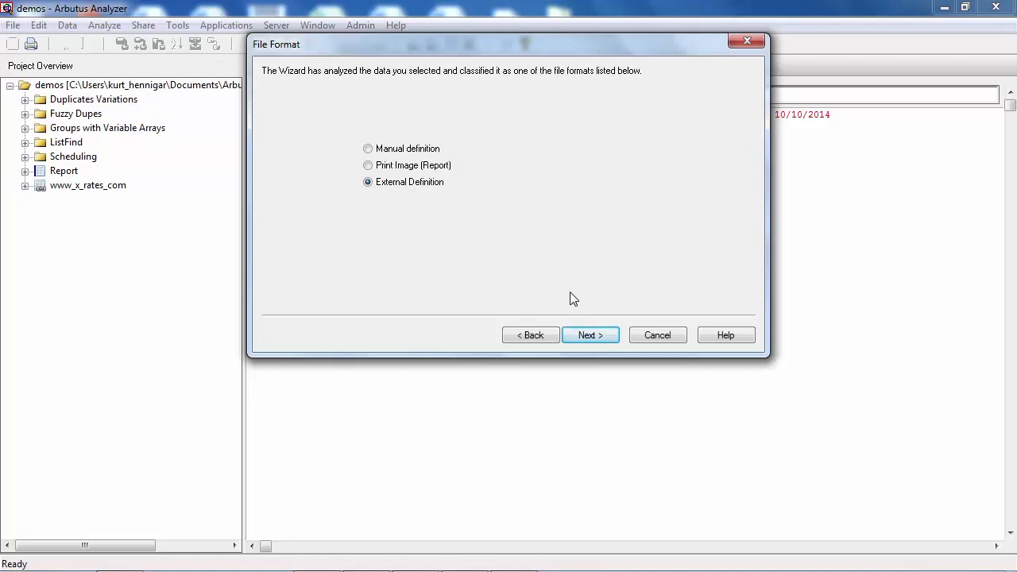
Define the file's fields from the external COBOL definition KSDSDEMO, searching the available definitions for "ks"
{"action": "left_click", "coordinate": [590, 335]}
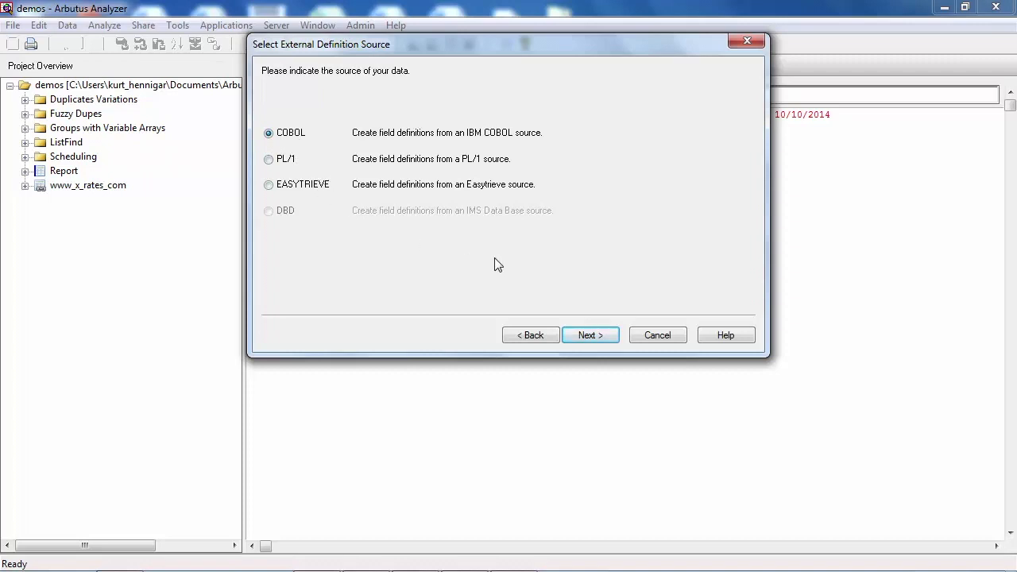
{"action": "left_click", "coordinate": [590, 335]}
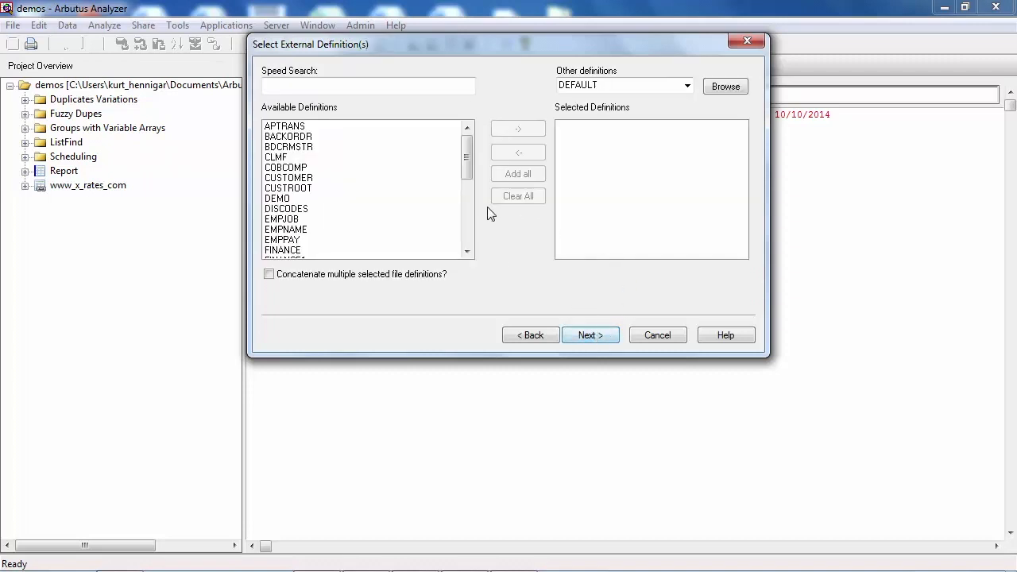
{"action": "left_click", "coordinate": [437, 87]}
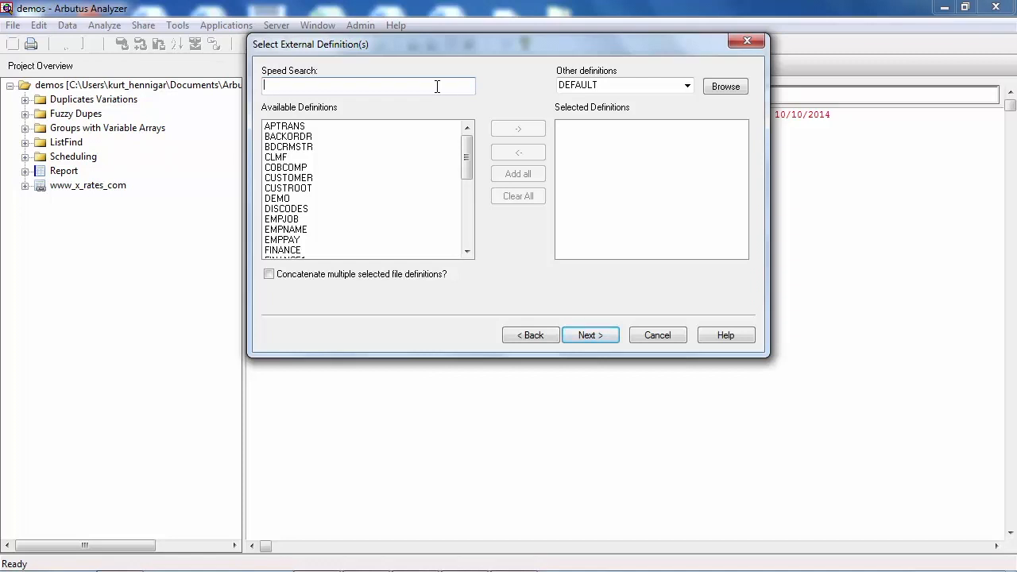
{"action": "type", "text": "ks"}
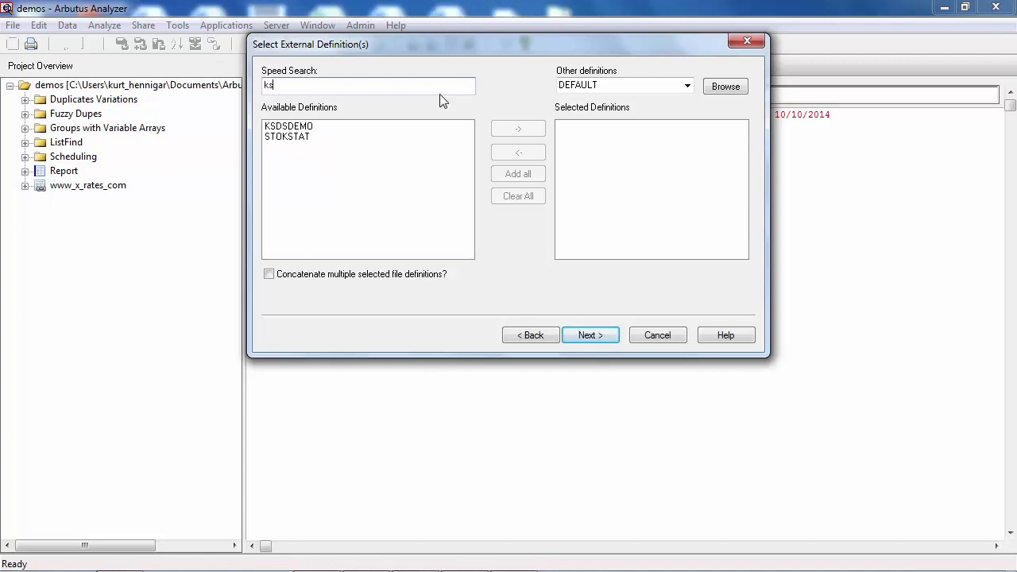
{"action": "left_click", "coordinate": [305, 127]}
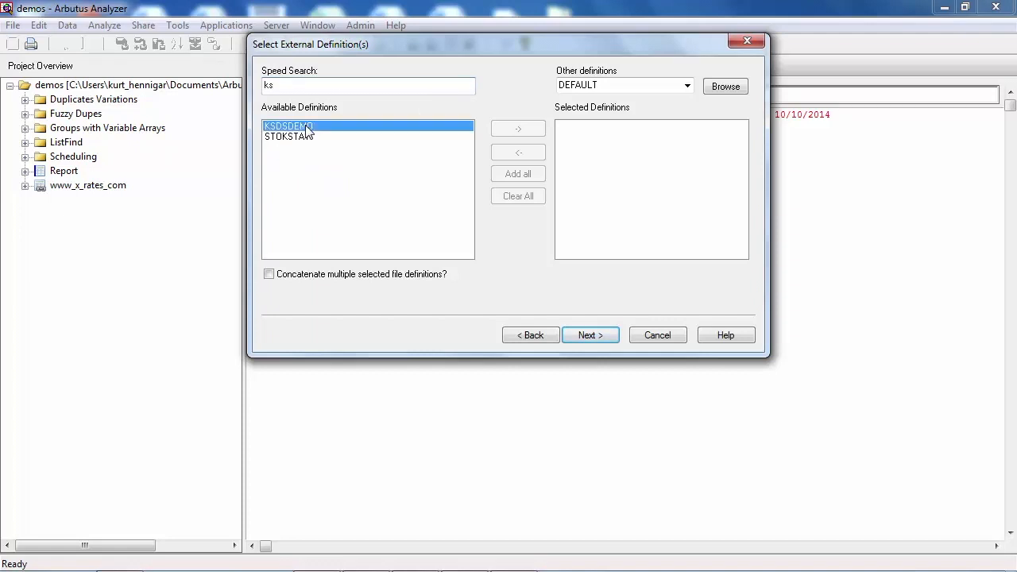
{"action": "left_click", "coordinate": [518, 128]}
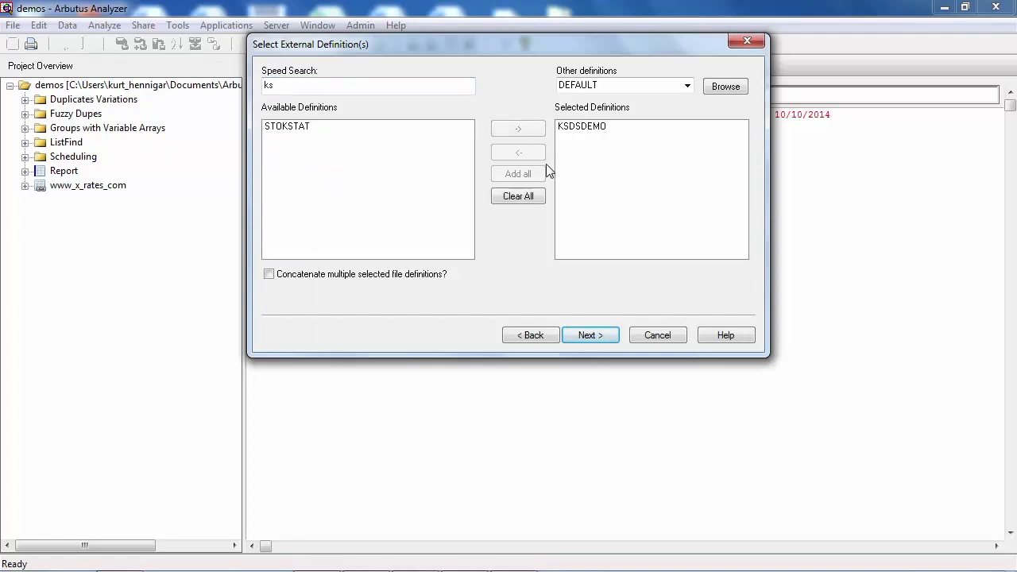
{"action": "left_click", "coordinate": [591, 335]}
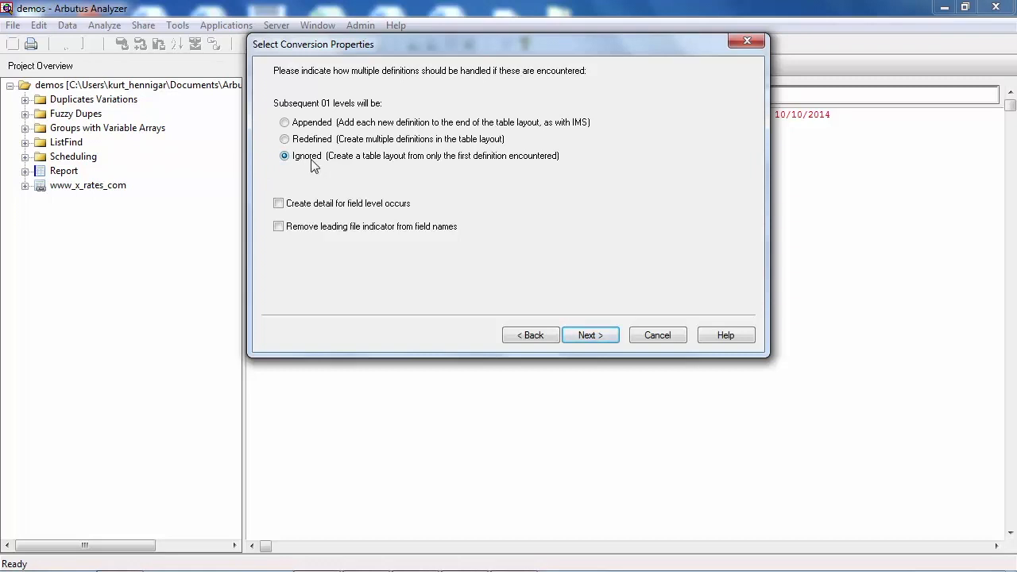
Accept the conversion properties with subsequent 01 levels ignored, and create and open the table as KSDSDEMO
{"action": "left_click", "coordinate": [592, 335]}
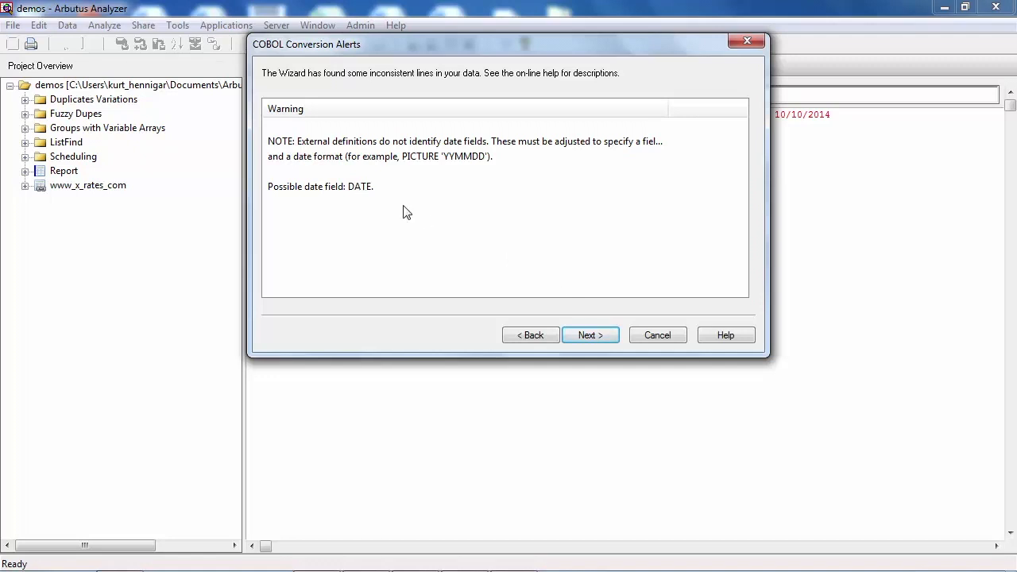
{"action": "left_click", "coordinate": [609, 336]}
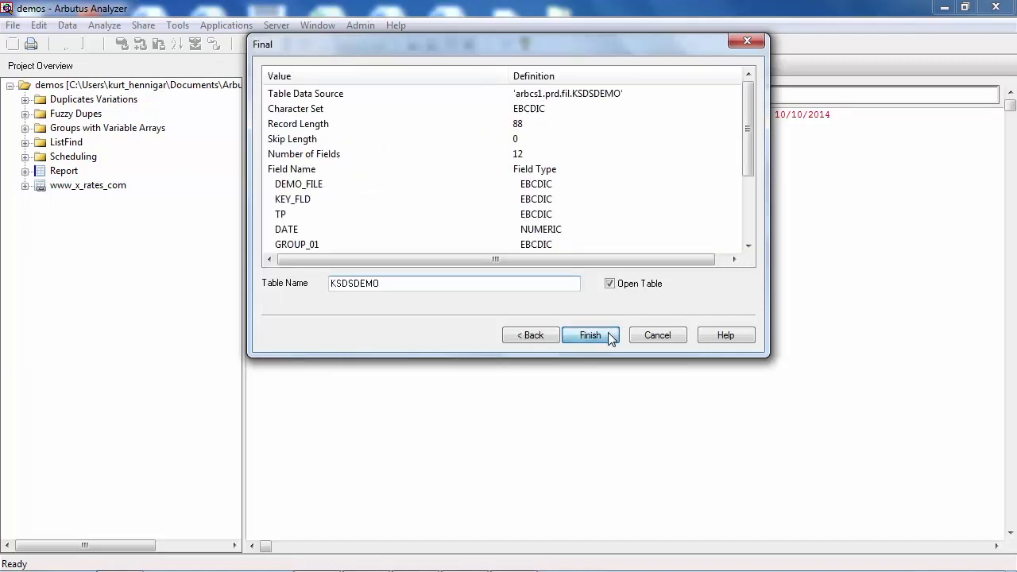
{"action": "left_click", "coordinate": [609, 336]}
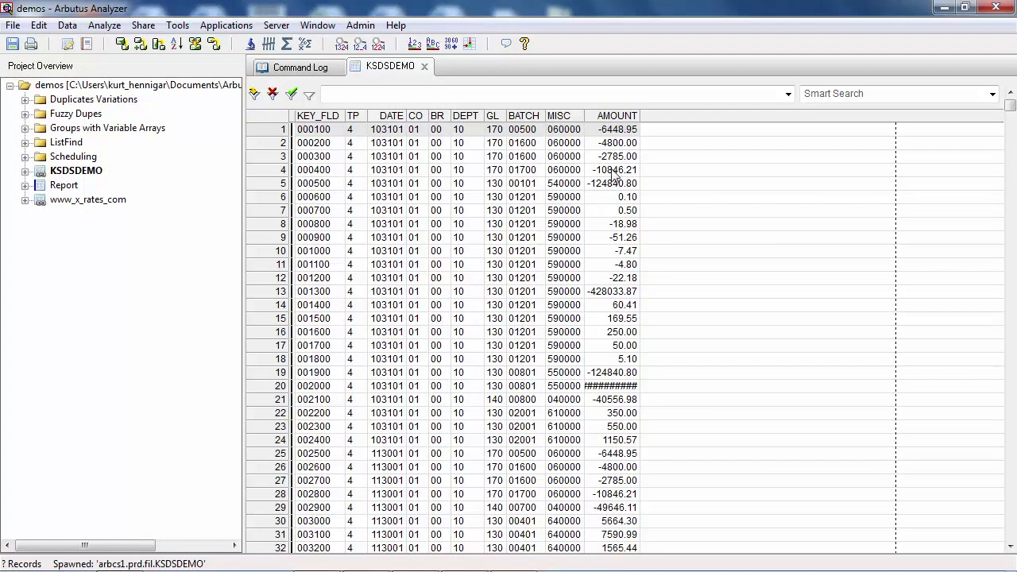
Widen the AMOUNT column to fit its values and select the amount in record 20
{"action": "double_click", "coordinate": [639, 116]}
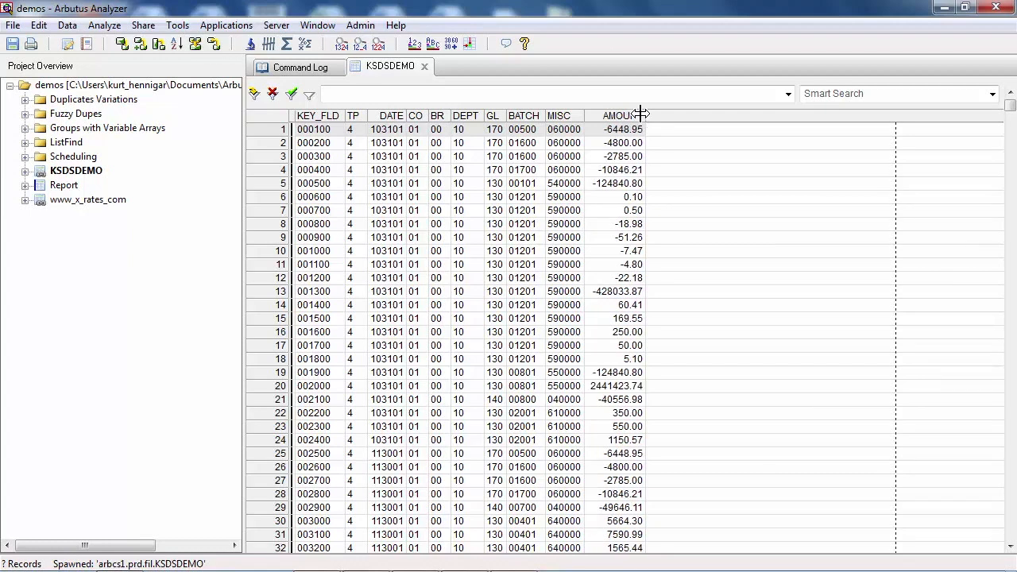
{"action": "left_click", "coordinate": [608, 387]}
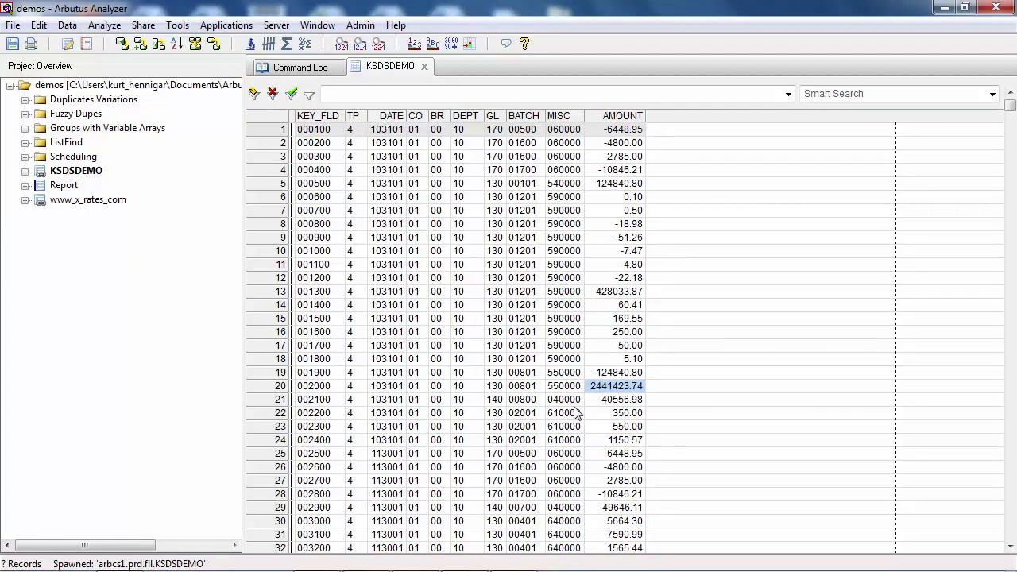
{"action": "mouse_move", "coordinate": [238, 569]}
Start another new table in the demos project on the Spawned server, saving the changes to the KSDSDEMO view
{"action": "right_click", "coordinate": [126, 85]}
{"action": "mouse_move", "coordinate": [200, 95]}
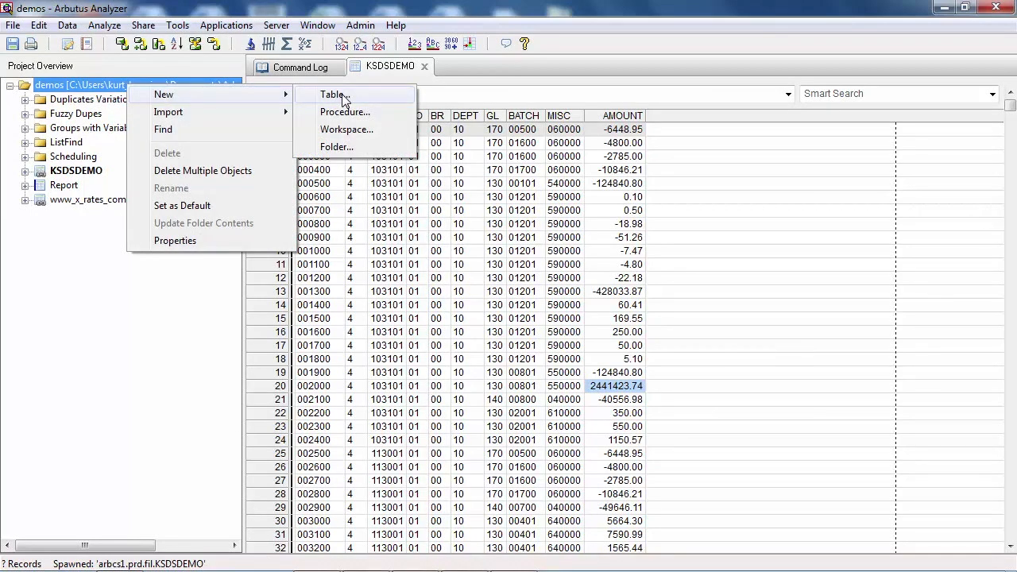
{"action": "left_click", "coordinate": [344, 97]}
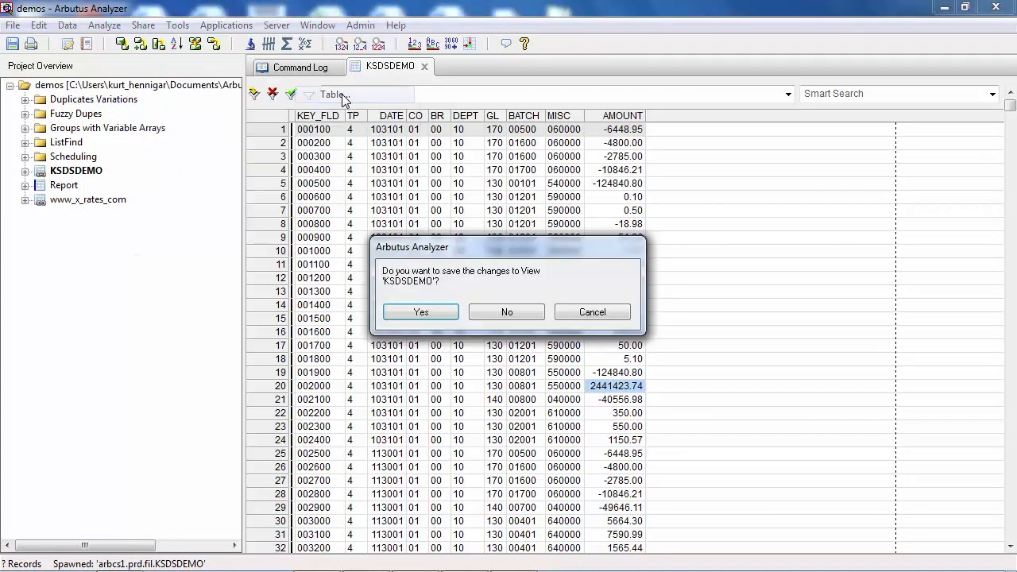
{"action": "left_click", "coordinate": [421, 313]}
{"action": "left_click", "coordinate": [330, 154]}
{"action": "left_click", "coordinate": [386, 157]}
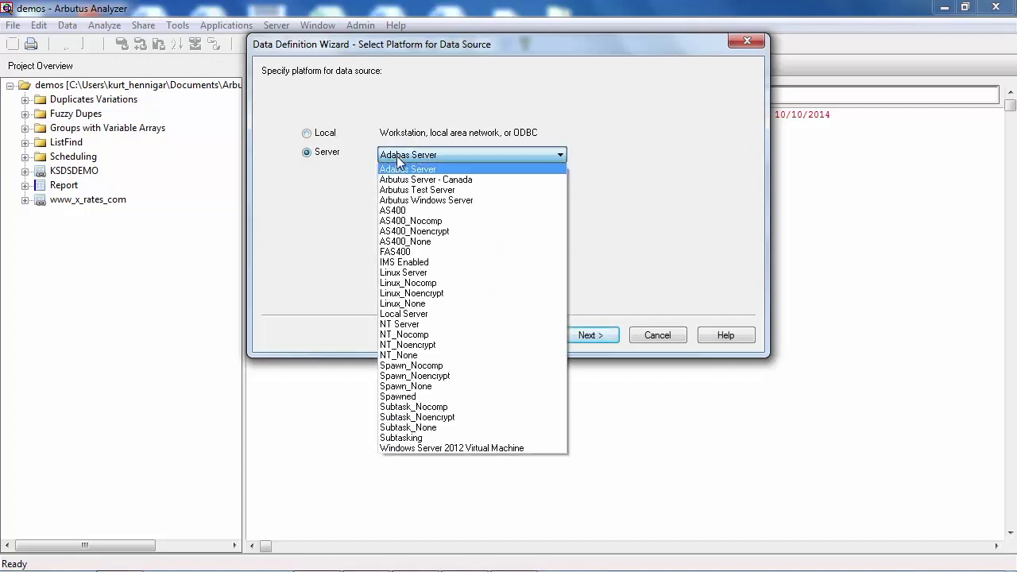
{"action": "left_click", "coordinate": [405, 396]}
{"action": "left_click", "coordinate": [585, 335]}
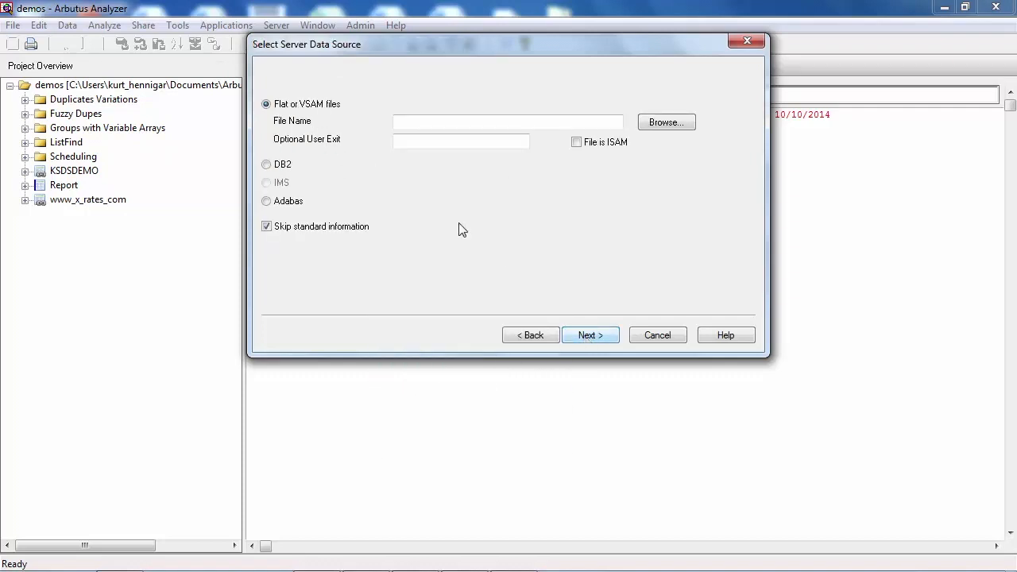
Set DB2 as the server data source and choose the DB9G subsystem to list its available tables
{"action": "left_click", "coordinate": [279, 165]}
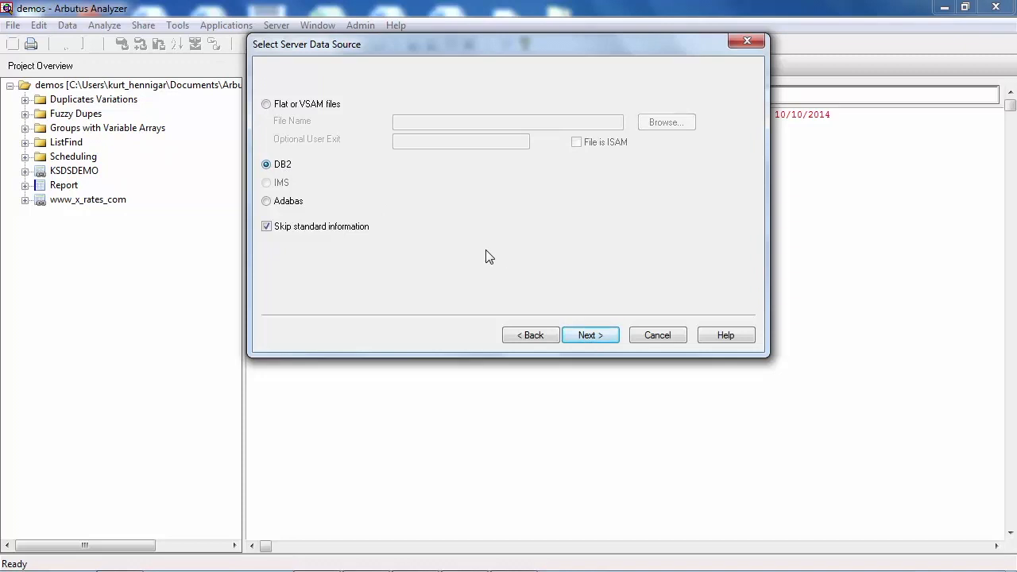
{"action": "left_click", "coordinate": [591, 335]}
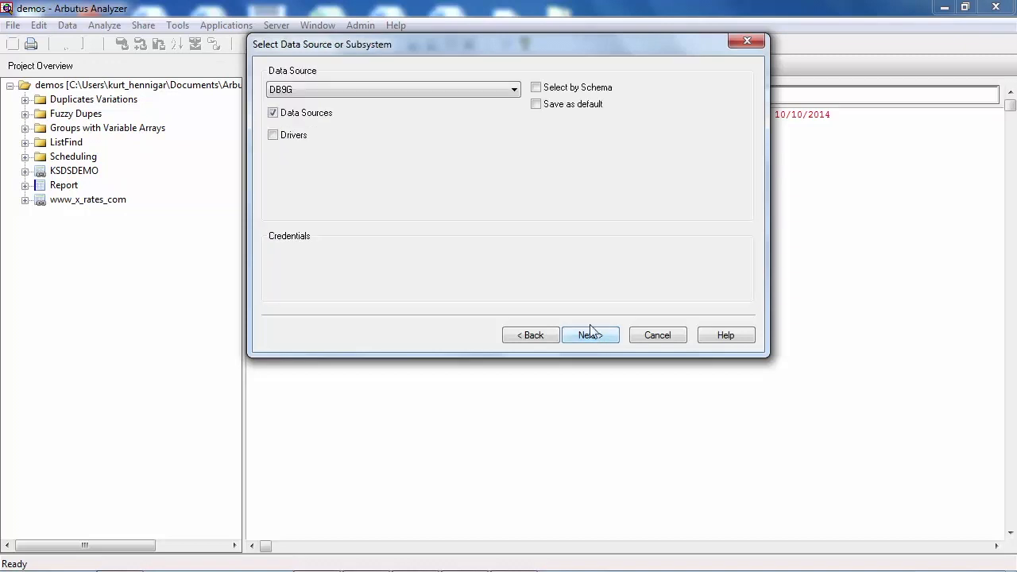
{"action": "left_click", "coordinate": [514, 91]}
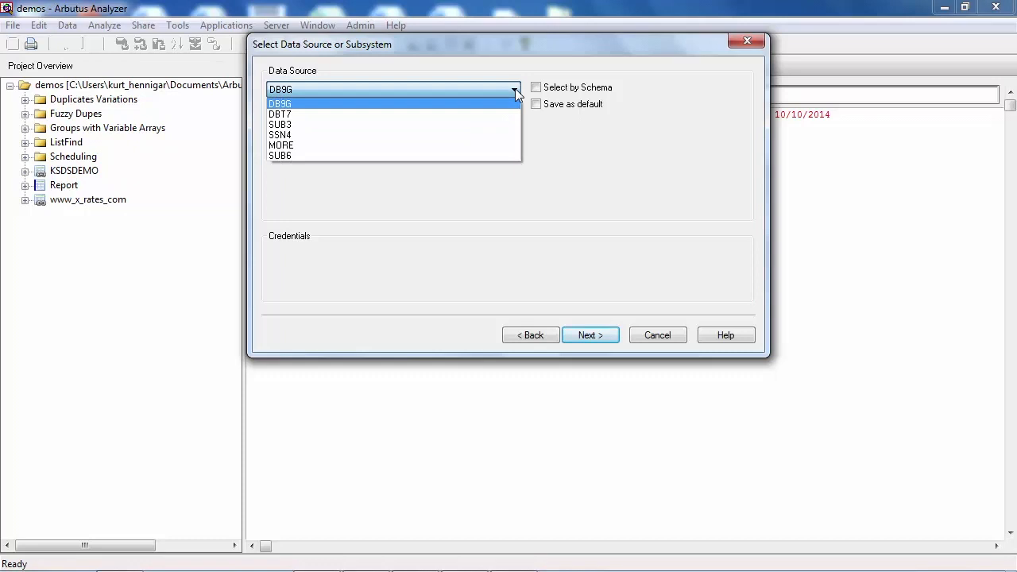
{"action": "left_click", "coordinate": [328, 103]}
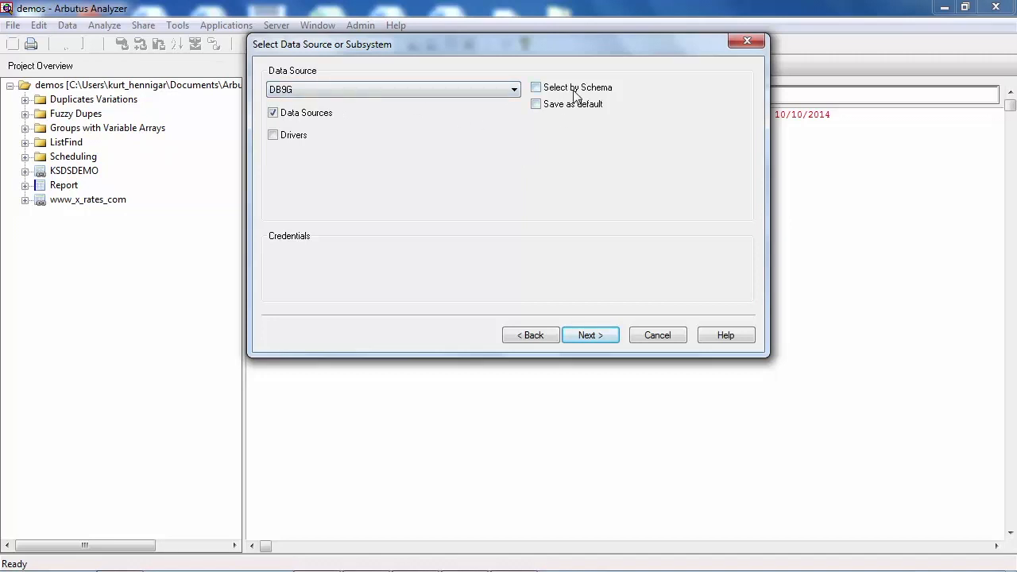
{"action": "left_click", "coordinate": [590, 335]}
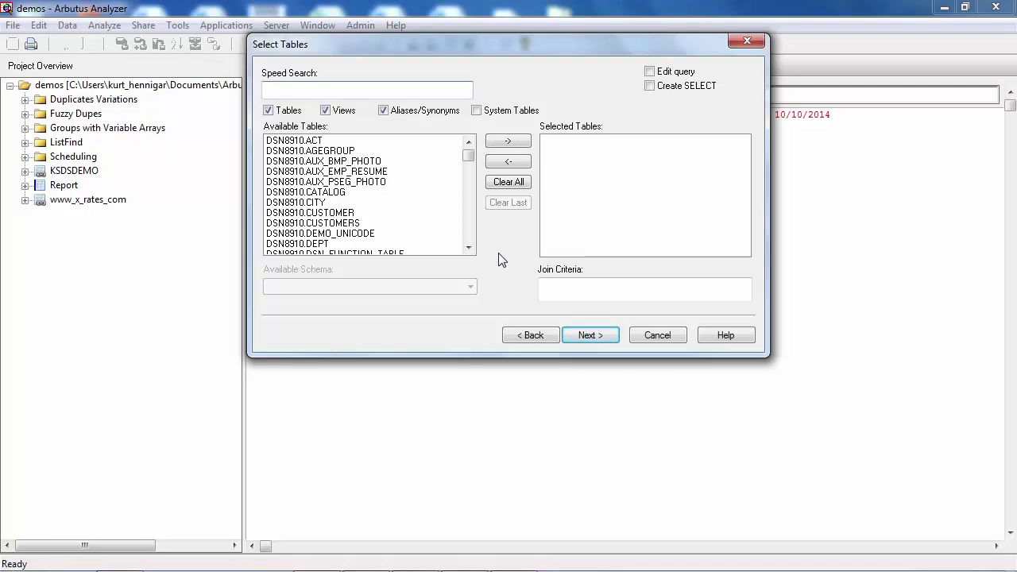
Select the DSN8910.CUSTOMERS table with query editing enabled, and keep all of its columns in the selection
{"action": "double_click", "coordinate": [310, 224]}
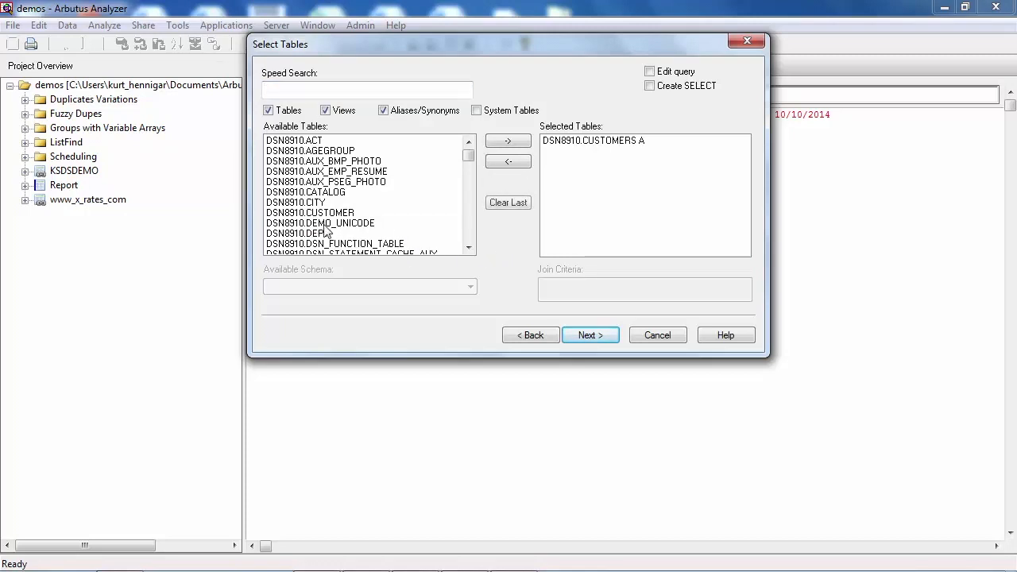
{"action": "left_click", "coordinate": [591, 335]}
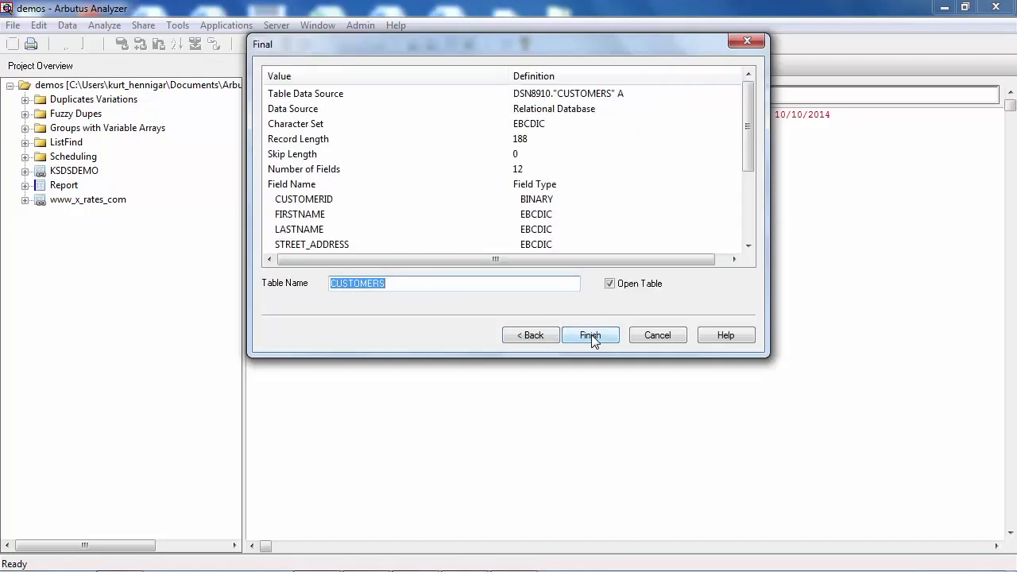
{"action": "left_click", "coordinate": [543, 335]}
{"action": "left_click", "coordinate": [649, 71]}
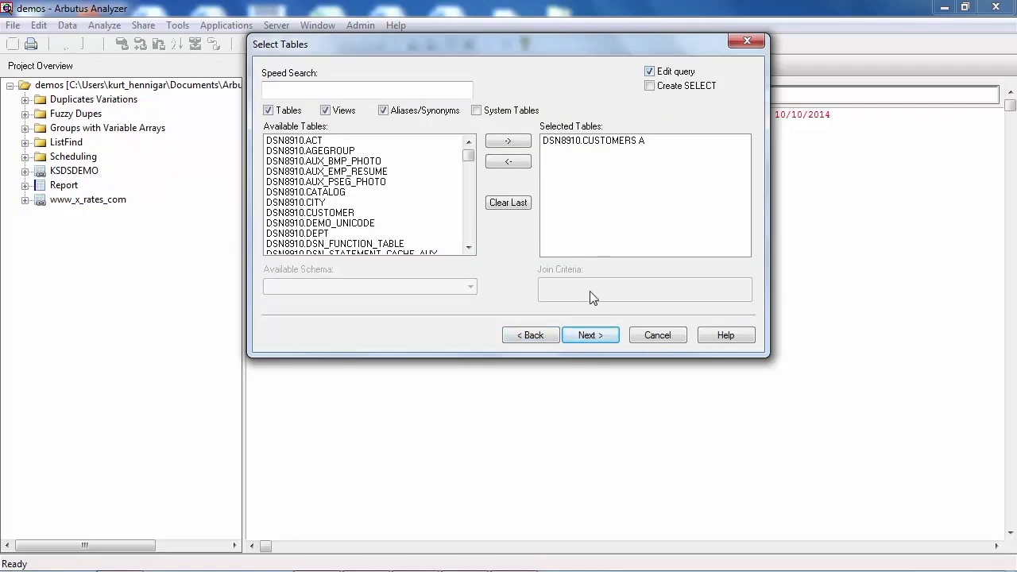
{"action": "left_click", "coordinate": [587, 335]}
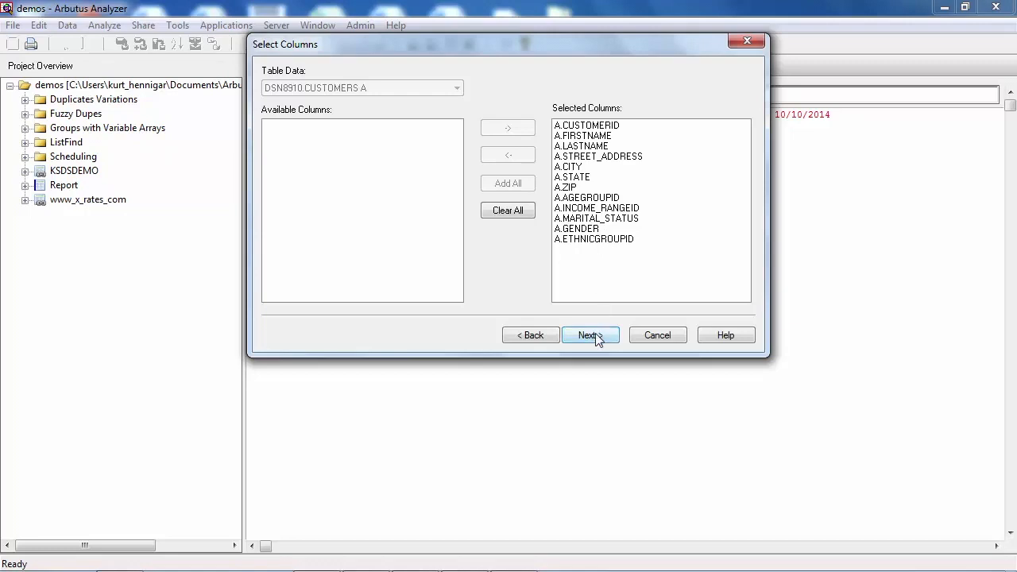
{"action": "left_click", "coordinate": [590, 335]}
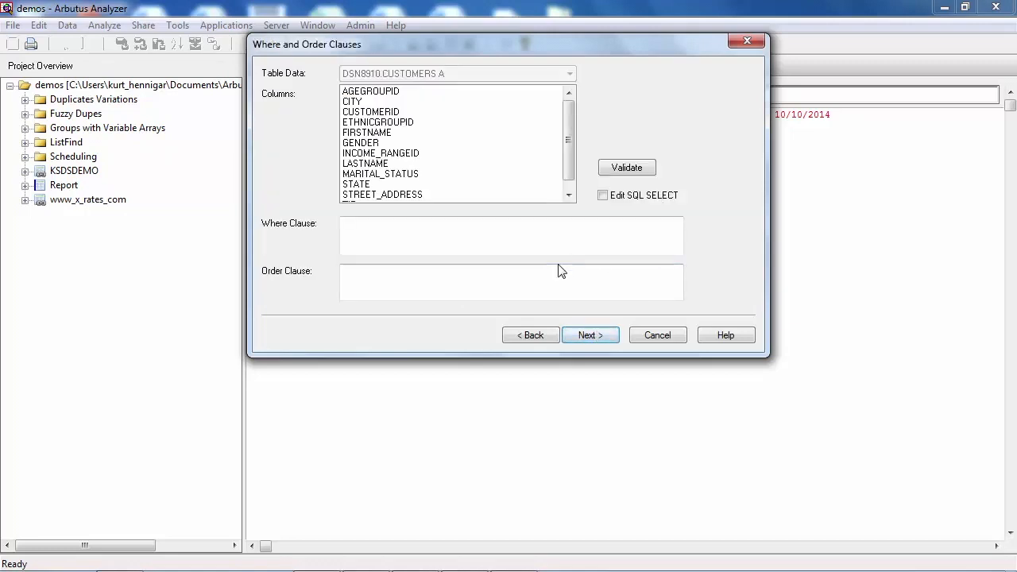
{"action": "left_click", "coordinate": [449, 228]}
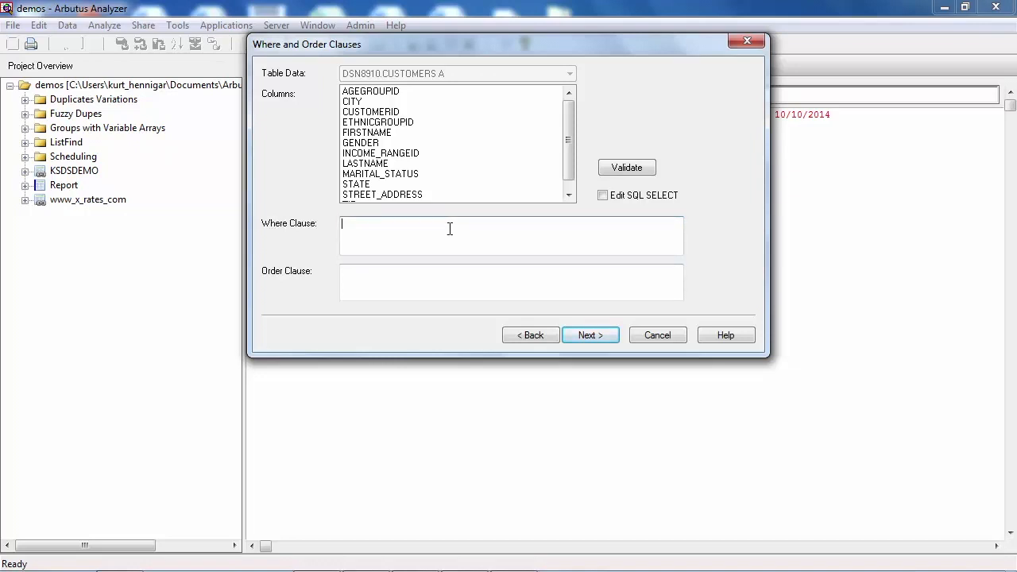
{"action": "left_click", "coordinate": [428, 281]}
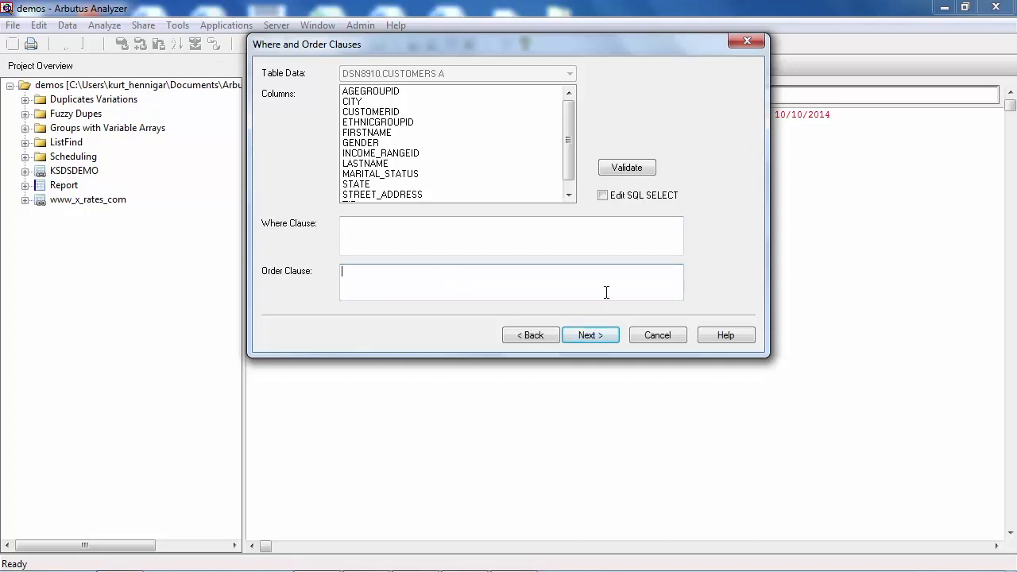
{"action": "left_click", "coordinate": [603, 197]}
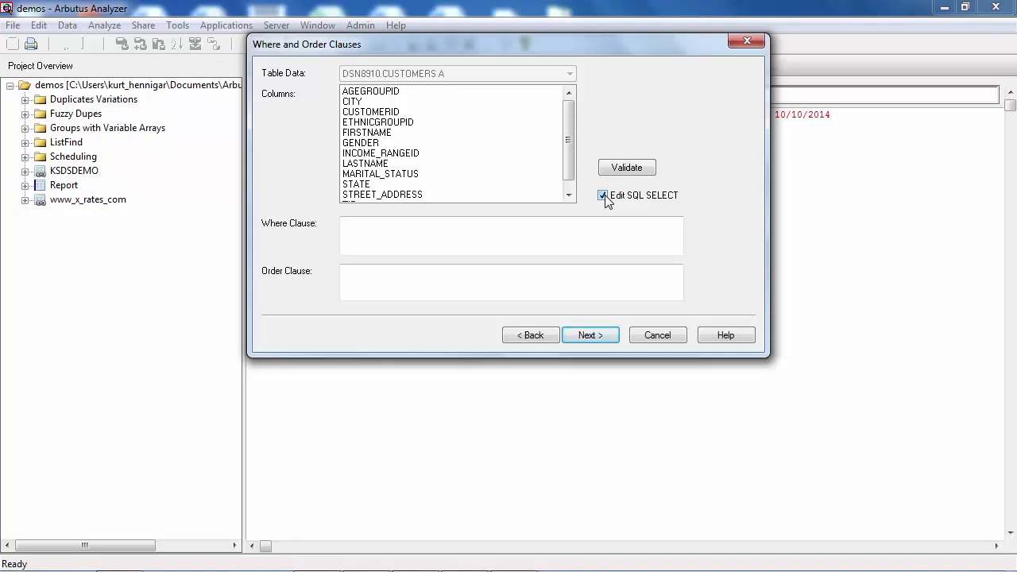
{"action": "left_click", "coordinate": [604, 196]}
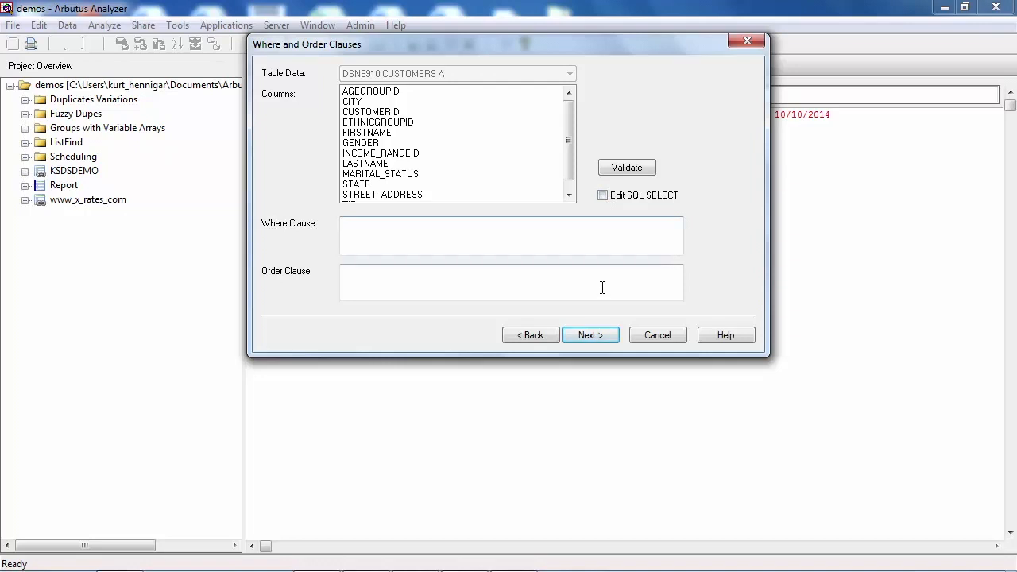
Create and open the table as CUSTOMERS without where or order clauses, and close its view
{"action": "left_click", "coordinate": [591, 335]}
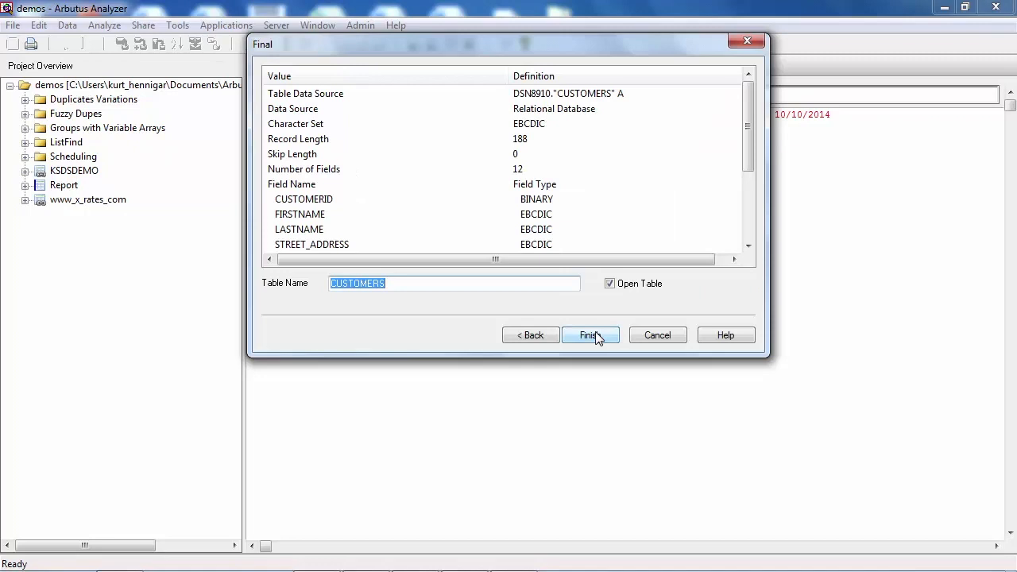
{"action": "left_click", "coordinate": [594, 335]}
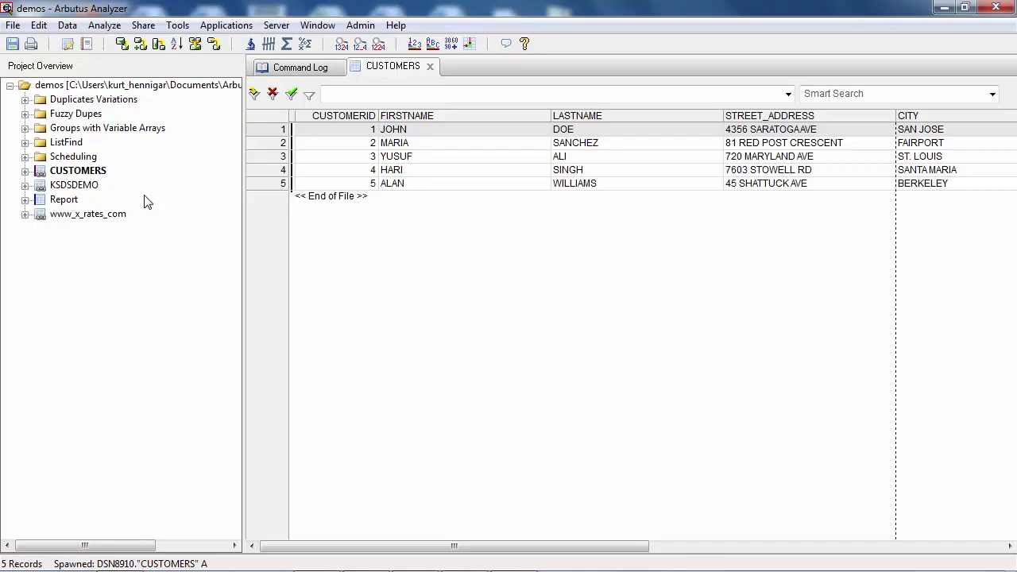
{"action": "left_click", "coordinate": [430, 66]}
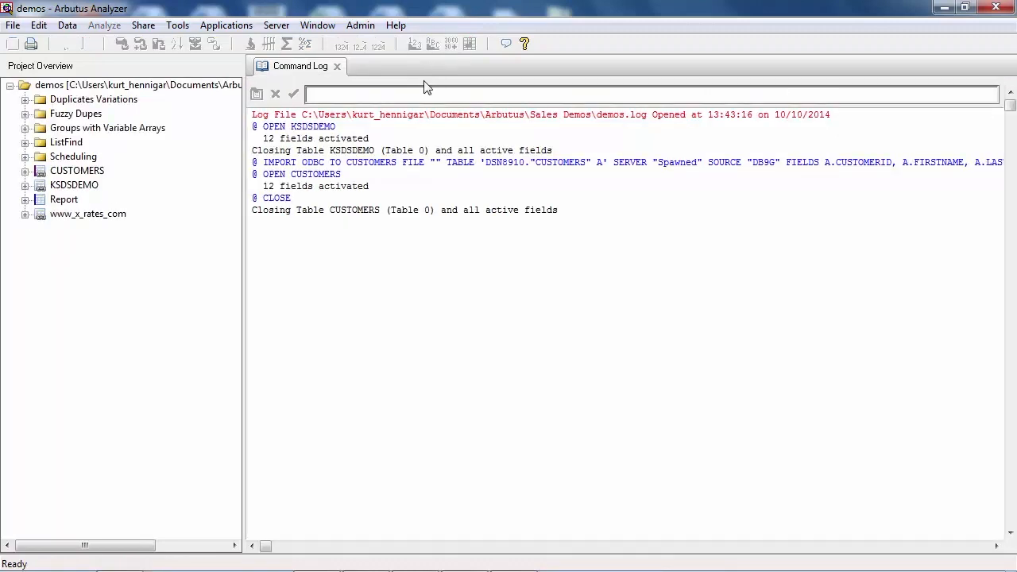